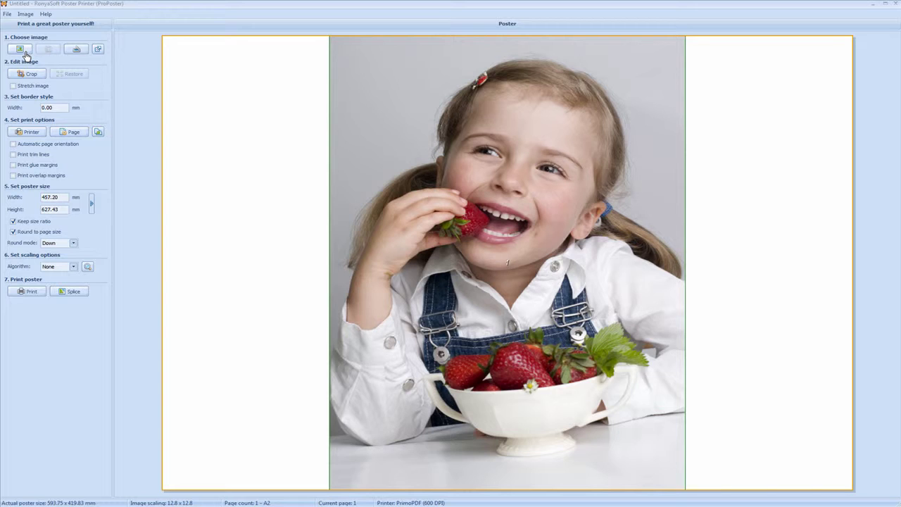
# Bring up Print Setup for PrimoPDF (A2 landscape) and move the dialog off the photo
pyautogui.click(26, 14)
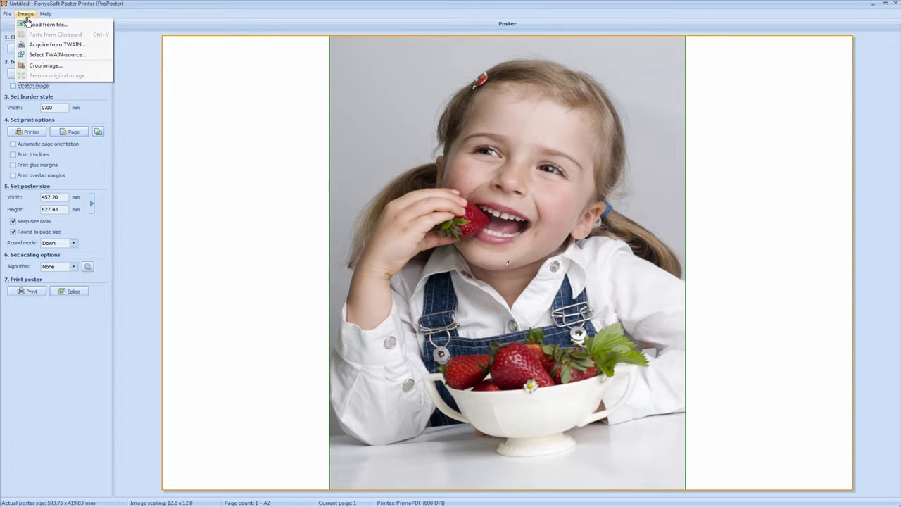
pyautogui.click(200, 157)
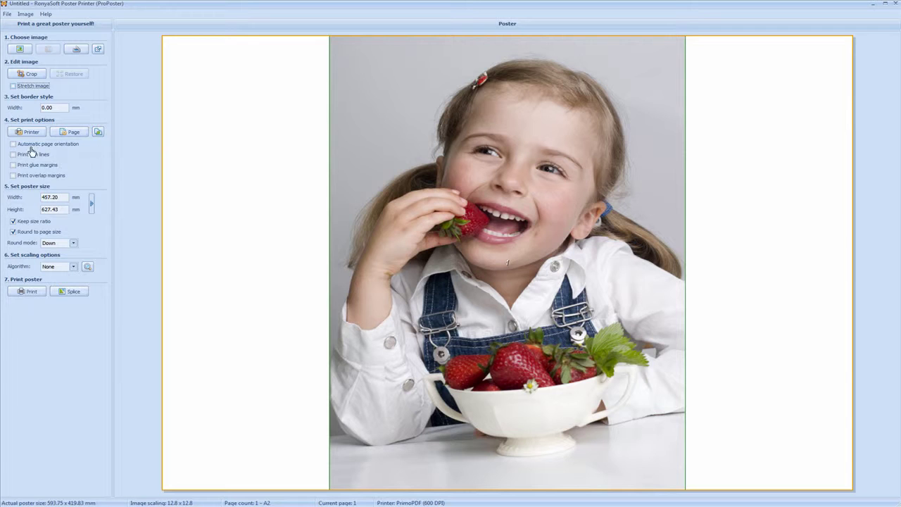
pyautogui.click(32, 132)
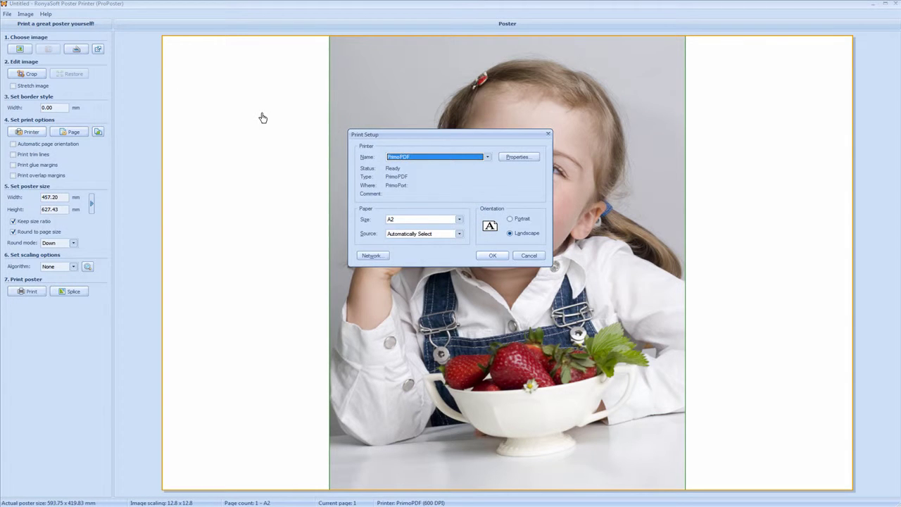
pyautogui.moveTo(388, 142); pyautogui.dragTo(166, 152)
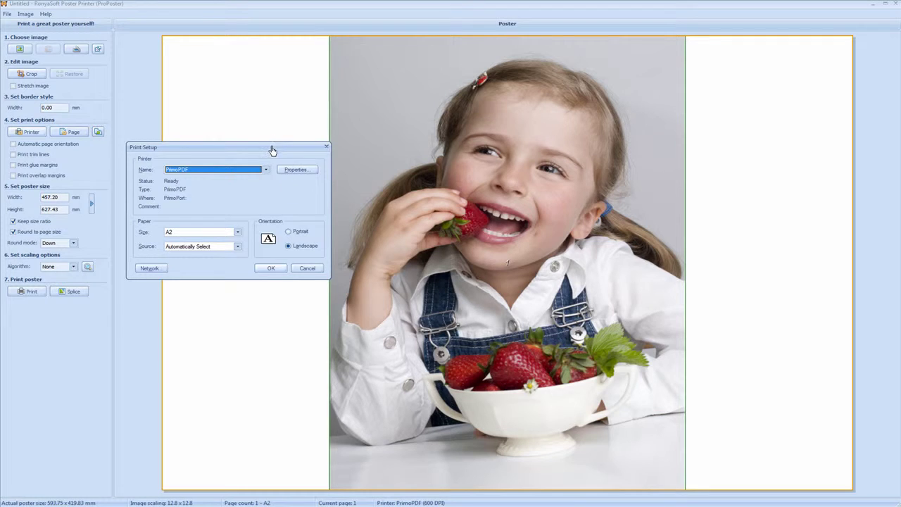
pyautogui.moveTo(271, 149); pyautogui.dragTo(253, 143)
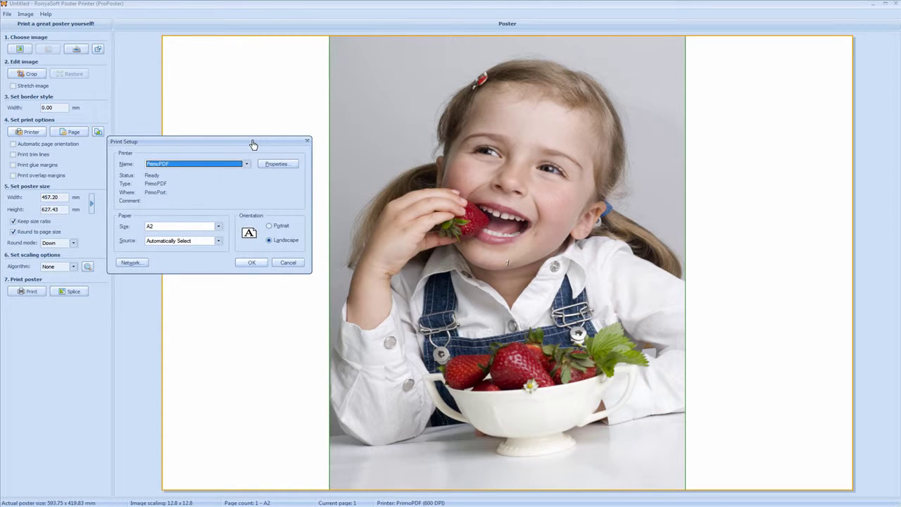
# In the PrimoPDF document properties, confirm the page orientation stays Landscape
pyautogui.click(284, 167)
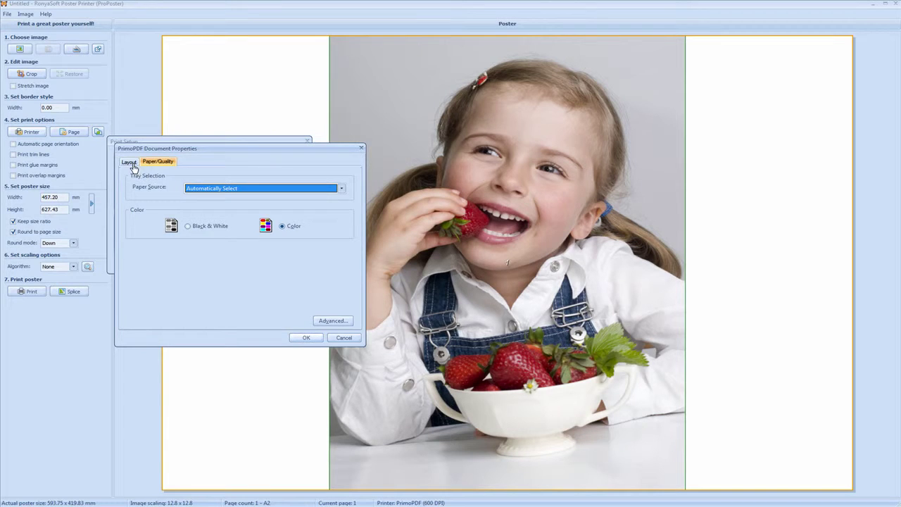
pyautogui.click(129, 161)
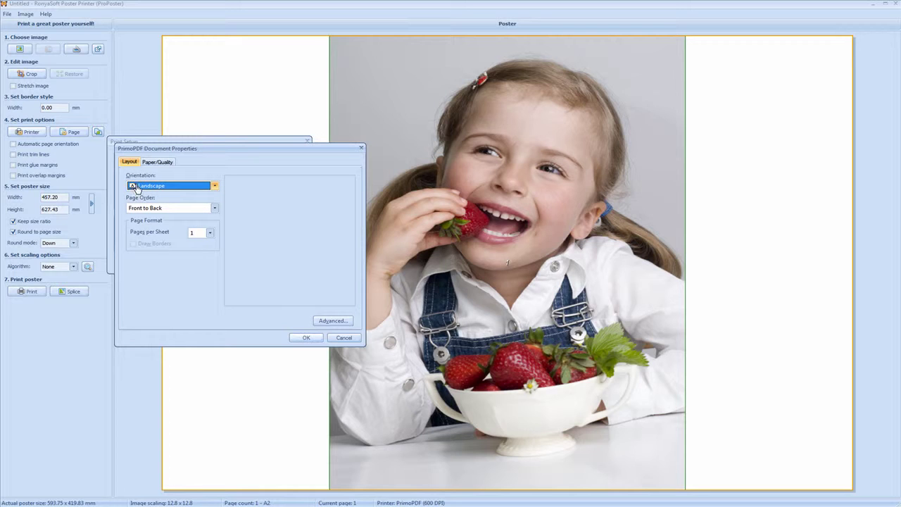
pyautogui.click(152, 186)
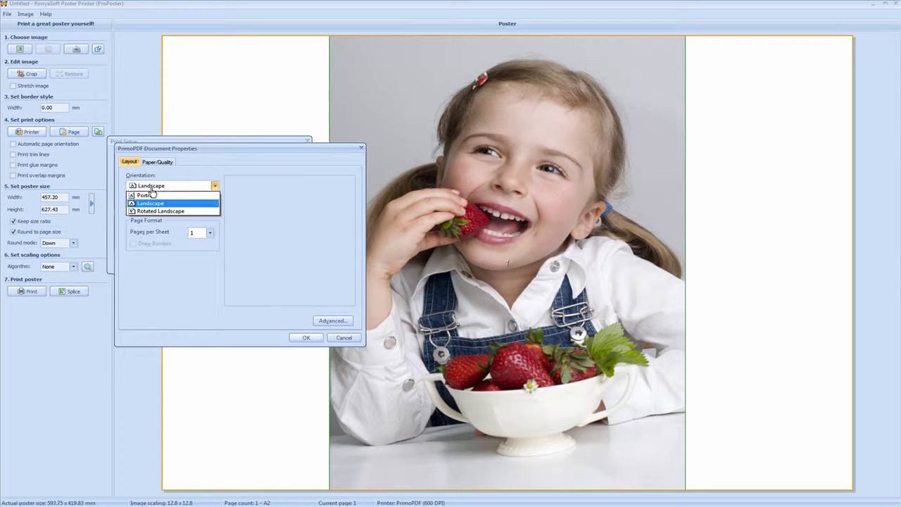
pyautogui.click(151, 189)
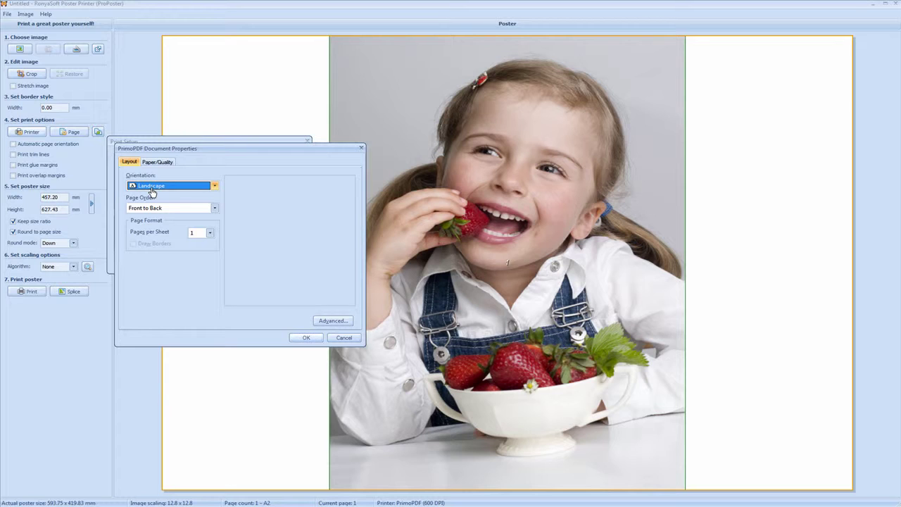
pyautogui.click(152, 188)
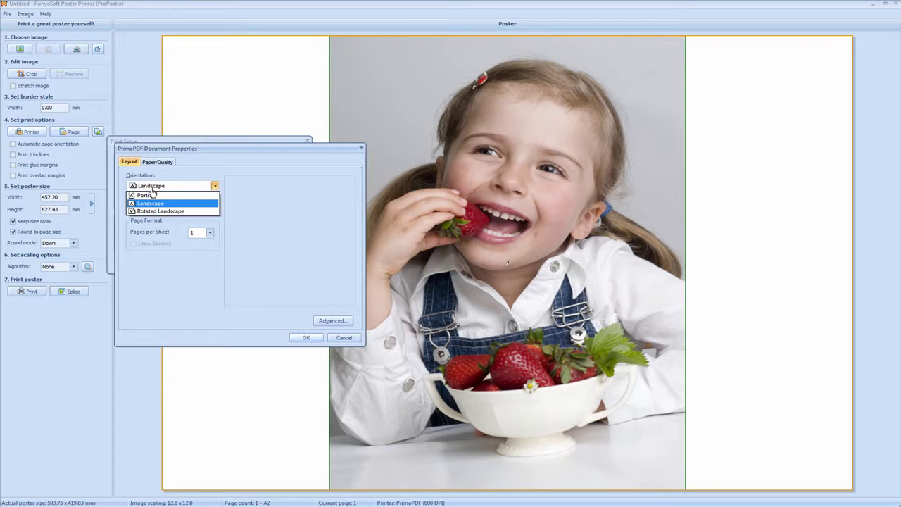
pyautogui.click(152, 187)
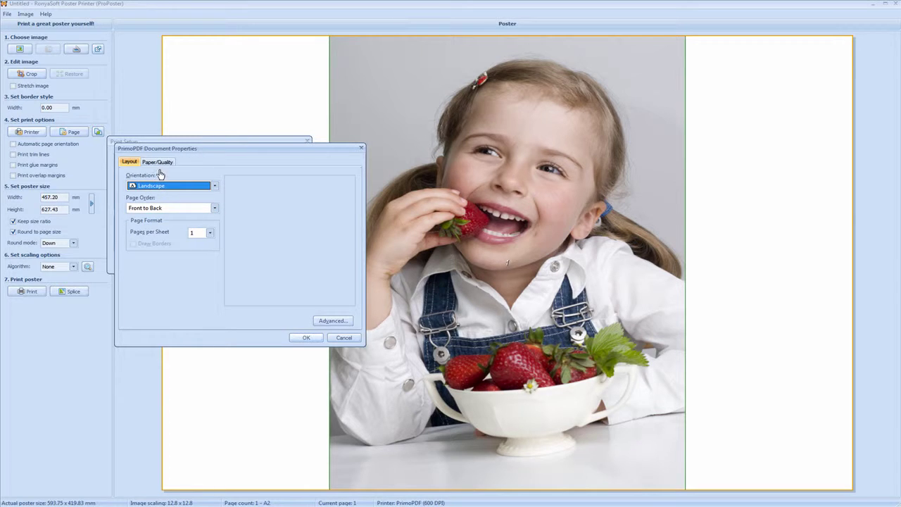
pyautogui.click(159, 165)
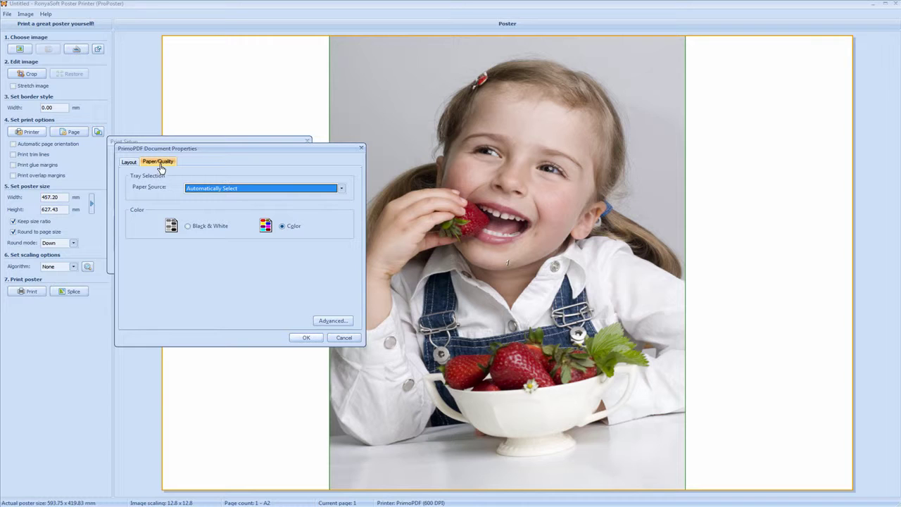
# Change the advanced Paper Size from A2 to A3 and confirm every dialog
pyautogui.click(324, 319)
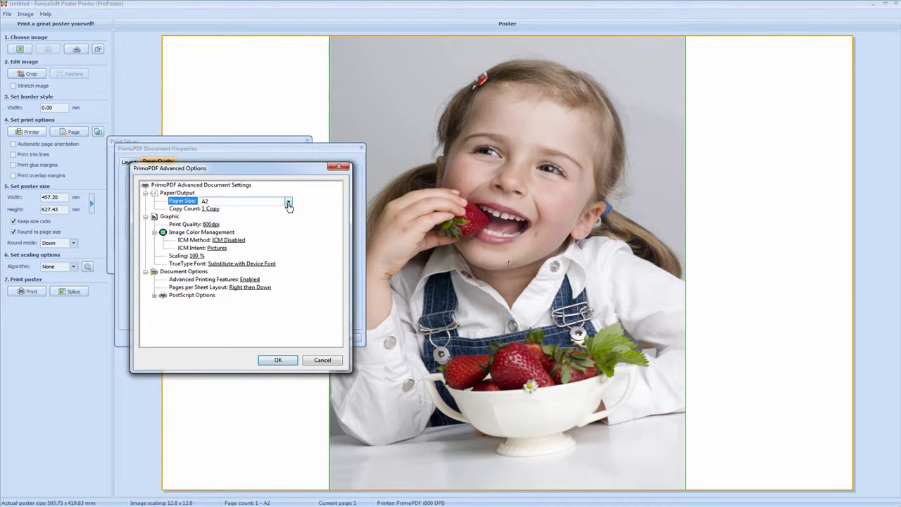
pyautogui.click(288, 204)
pyautogui.click(273, 238)
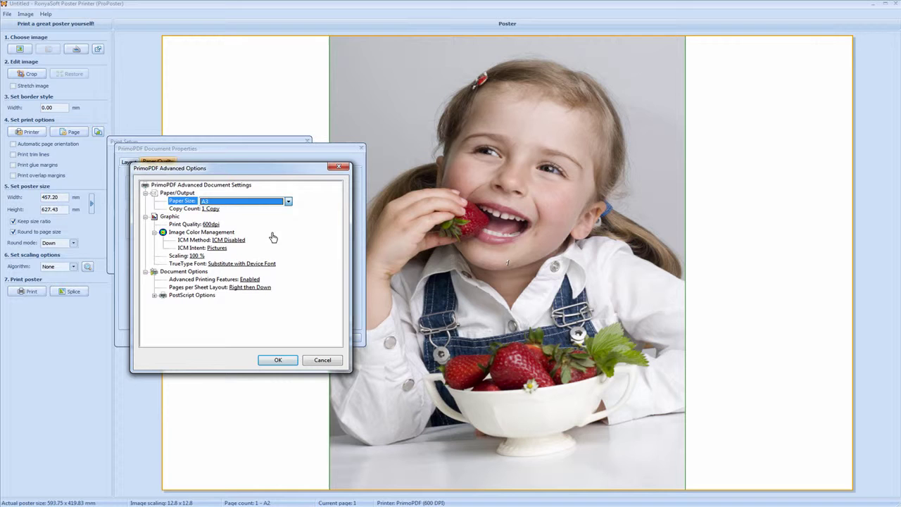
pyautogui.click(278, 360)
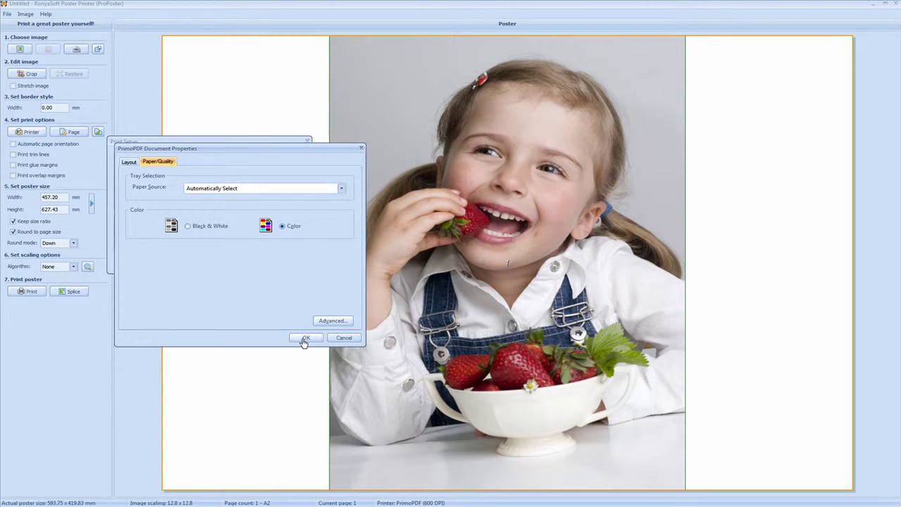
pyautogui.click(305, 339)
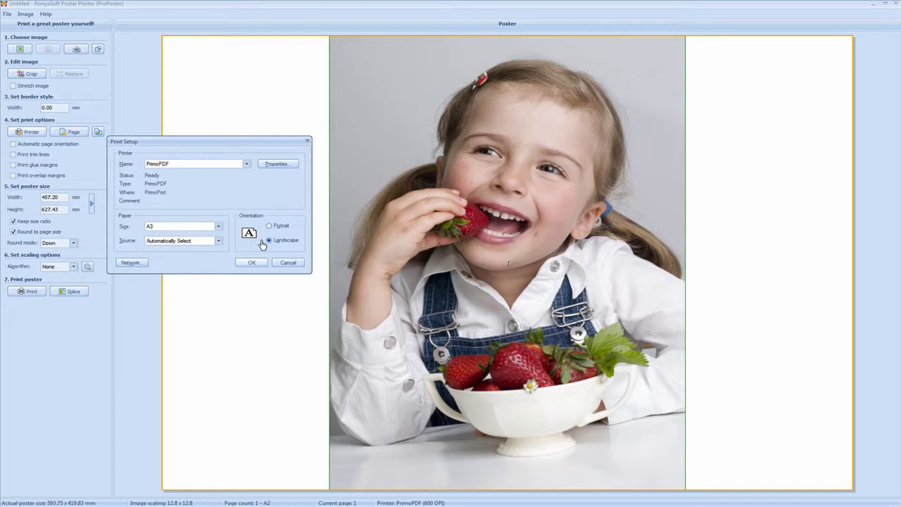
pyautogui.click(256, 263)
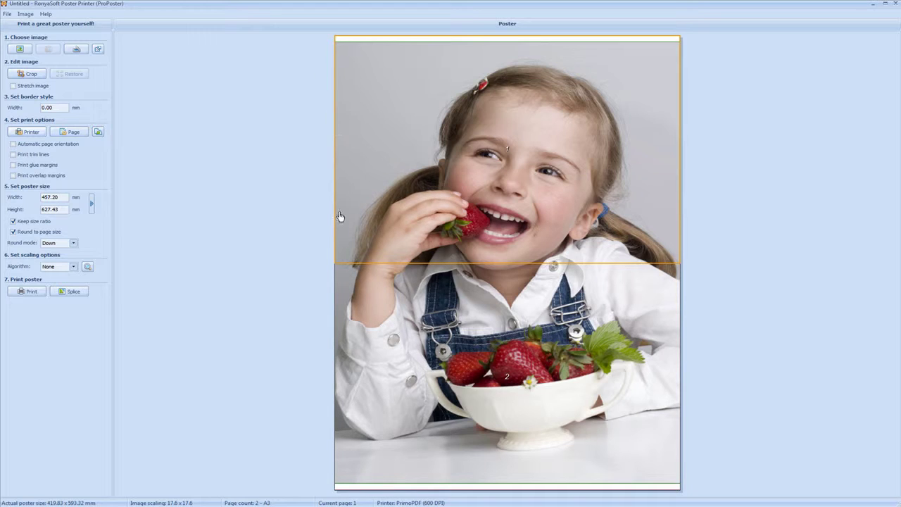
pyautogui.click(75, 134)
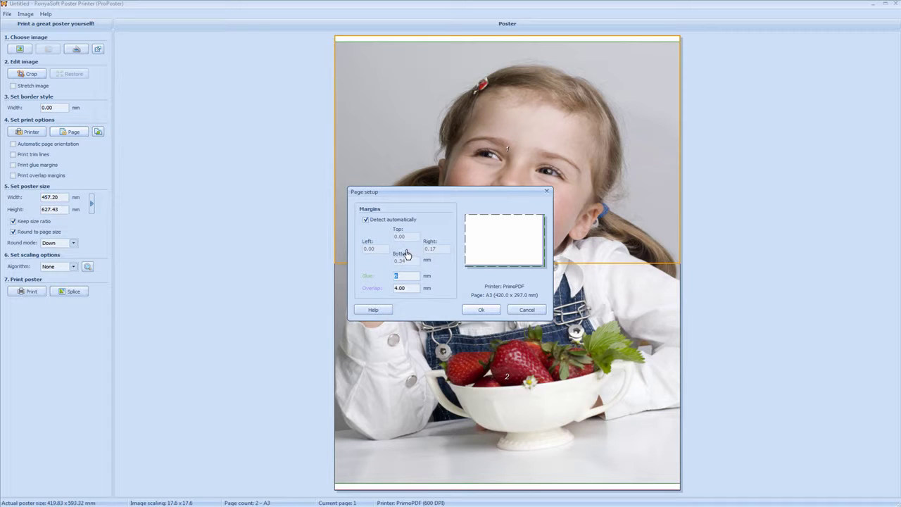
pyautogui.click(473, 310)
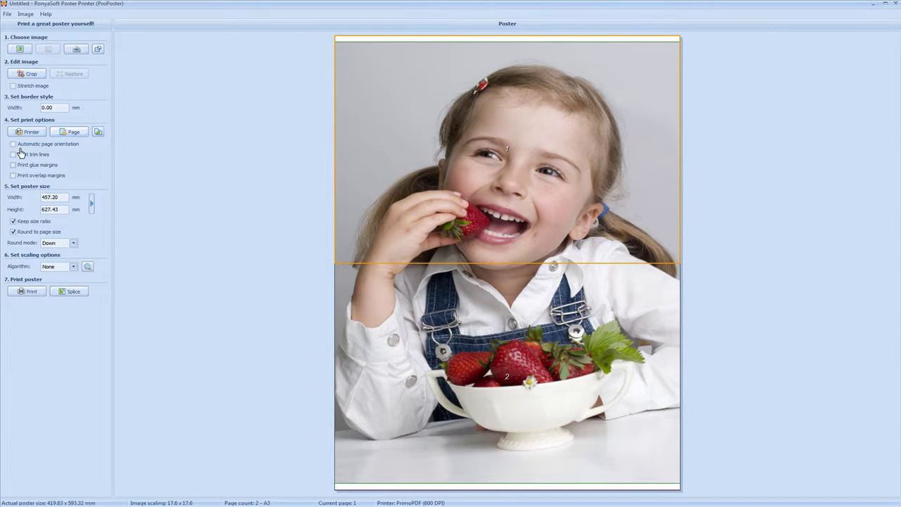
# Replace the poster height value with 297 mm
pyautogui.click(98, 133)
pyautogui.moveTo(64, 214); pyautogui.dragTo(37, 213)
pyautogui.write('297')
pyautogui.press('Return')
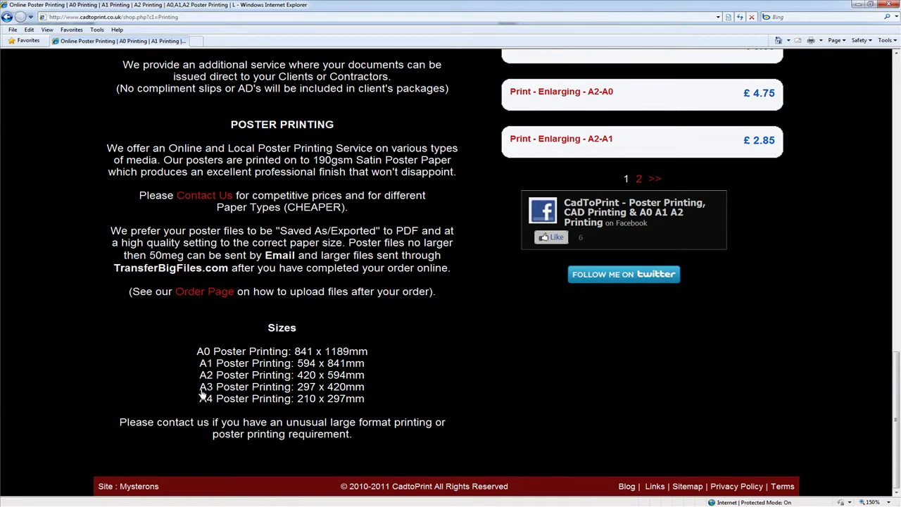
# Highlight the 'A3 Poster Printing: 297 x 420mm' line on the web page
pyautogui.moveTo(200, 389); pyautogui.dragTo(345, 391)
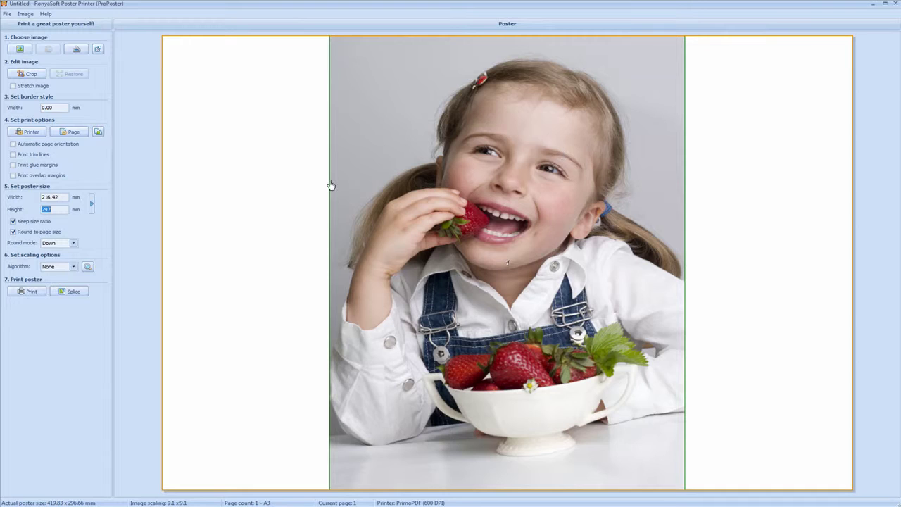
# Set width to 420 mm, untick Keep size ratio, and set height to 297 mm
pyautogui.click(49, 198)
pyautogui.write('420')
pyautogui.click(13, 231)
pyautogui.click(14, 222)
pyautogui.moveTo(66, 215); pyautogui.dragTo(35, 213)
pyautogui.write('2')
pyautogui.click(55, 203)
pyautogui.click(73, 243)
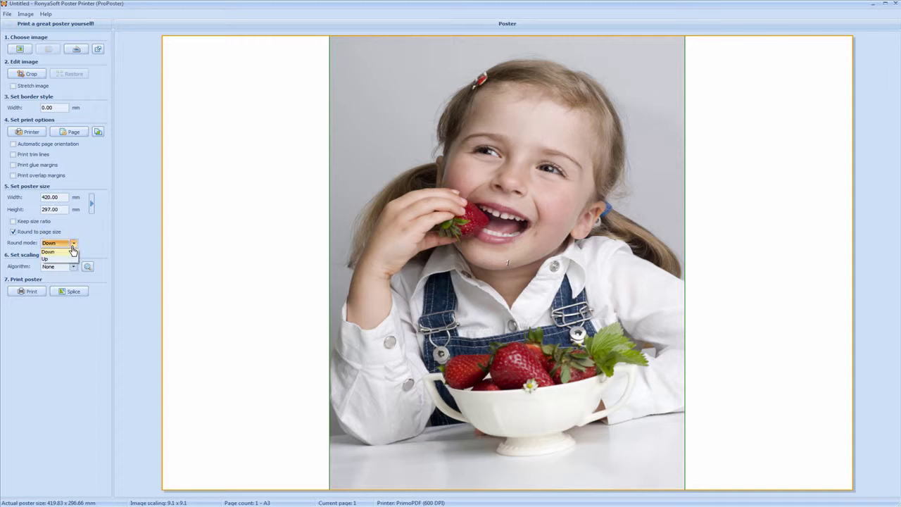
pyautogui.click(70, 260)
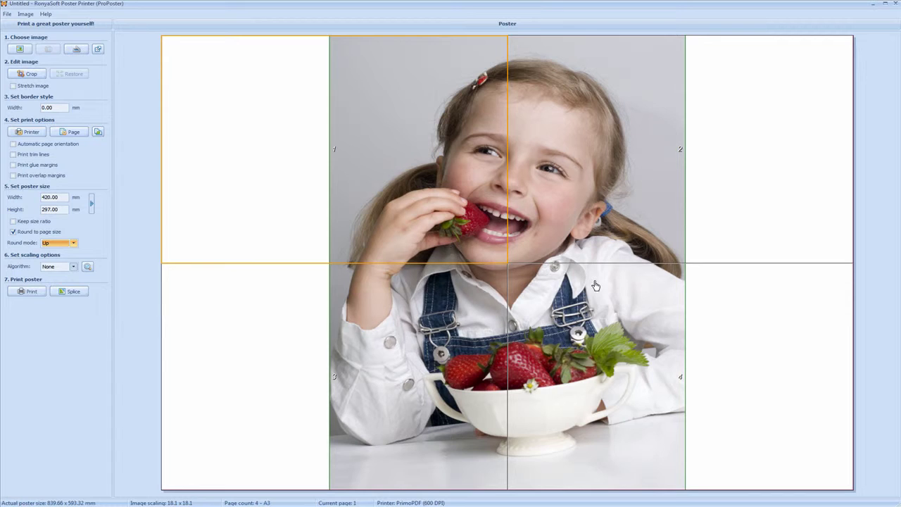
pyautogui.click(73, 243)
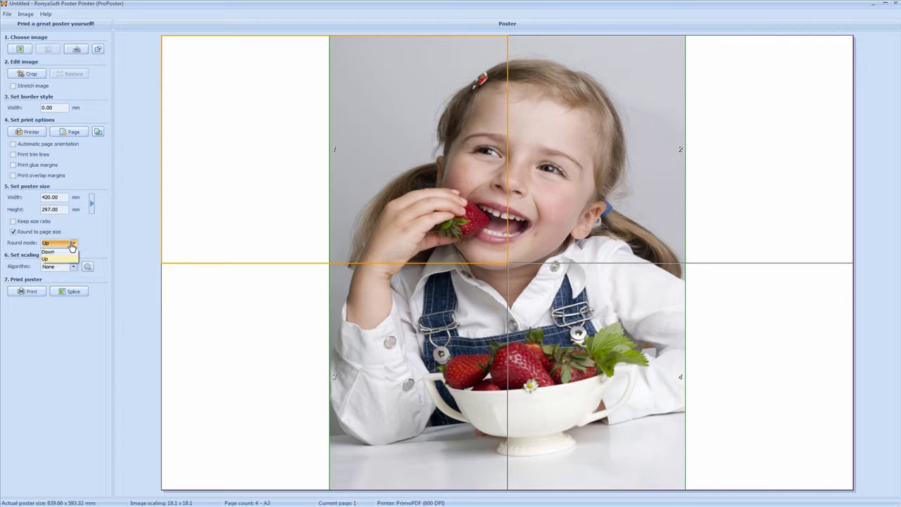
pyautogui.click(69, 252)
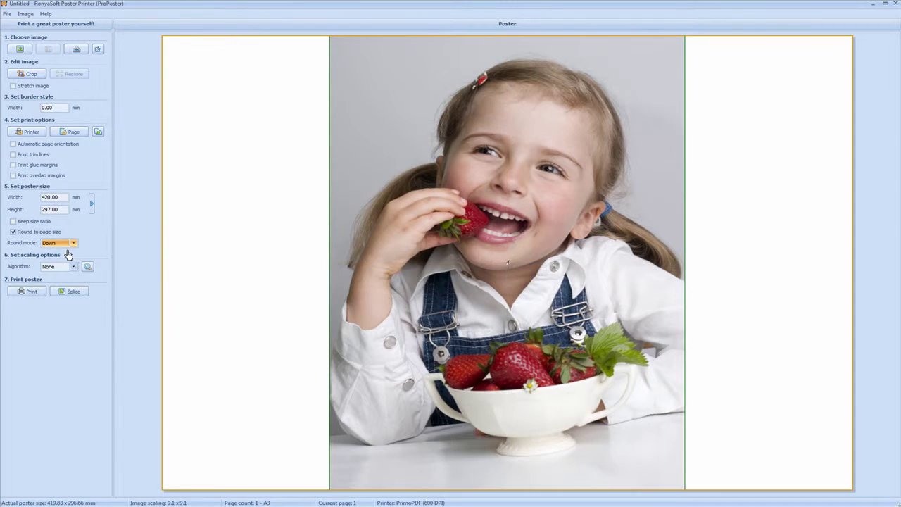
# Turn on Stretch image, leaving the scaling algorithm set to None
pyautogui.click(13, 85)
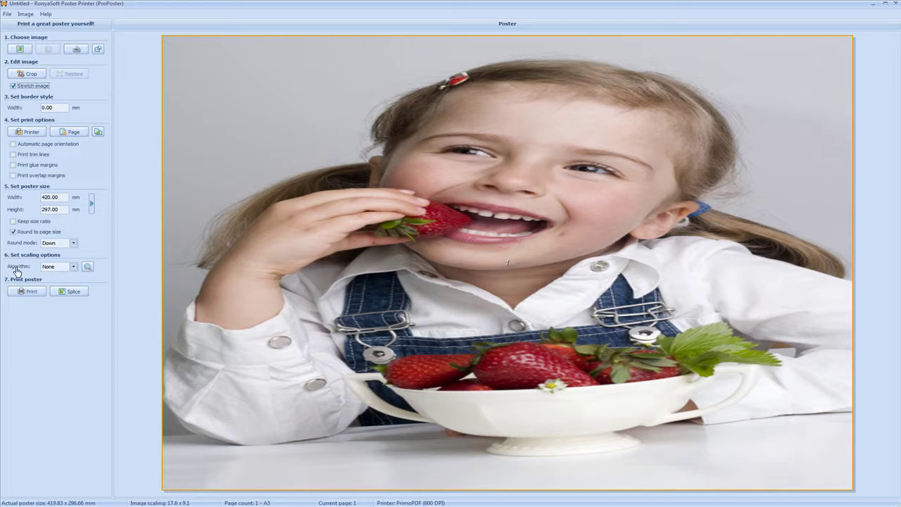
pyautogui.click(73, 268)
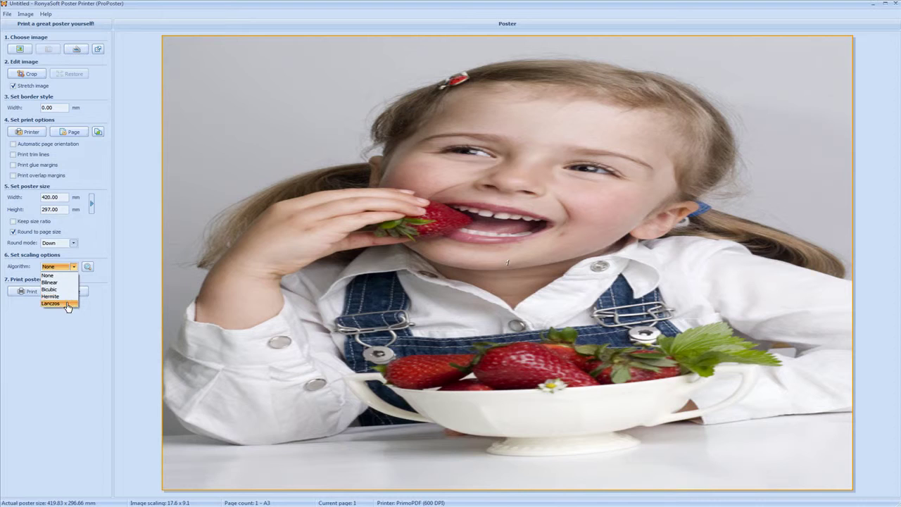
pyautogui.click(74, 267)
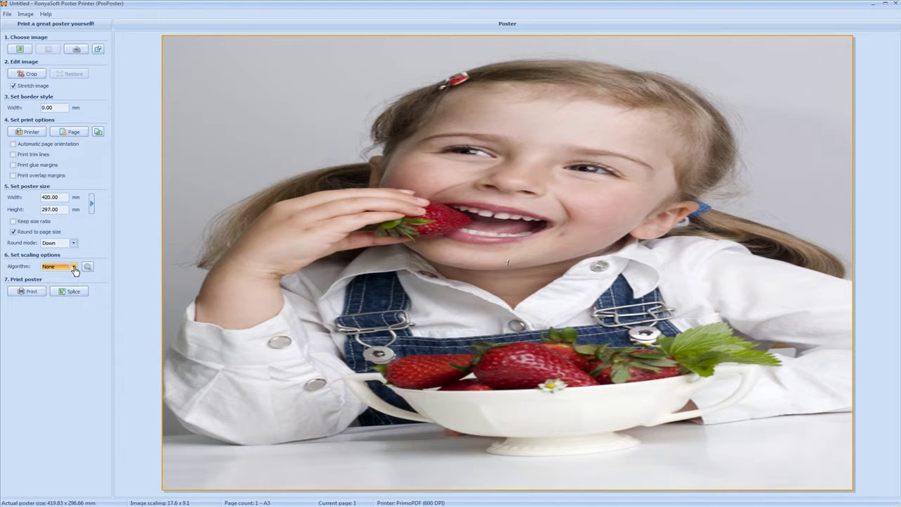
# Open the Print dialog for the poster and move it to the lower left
pyautogui.click(35, 295)
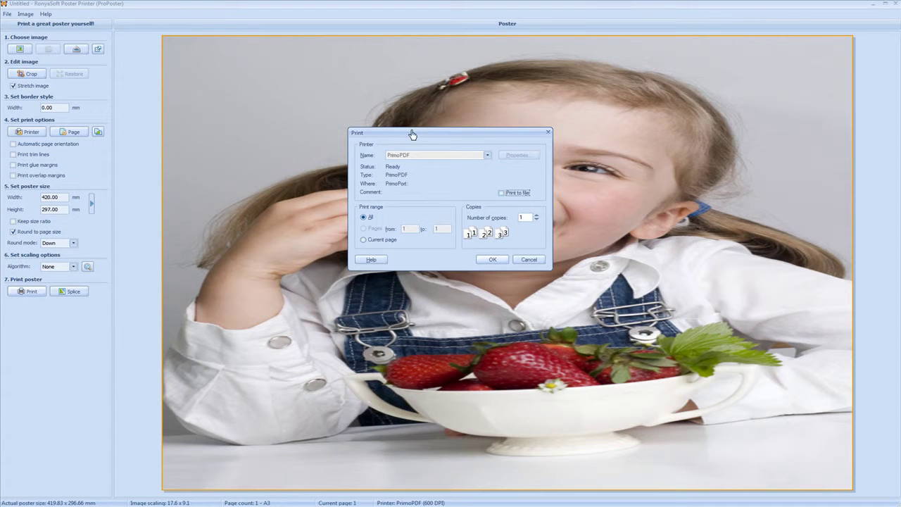
pyautogui.moveTo(415, 135); pyautogui.dragTo(89, 261)
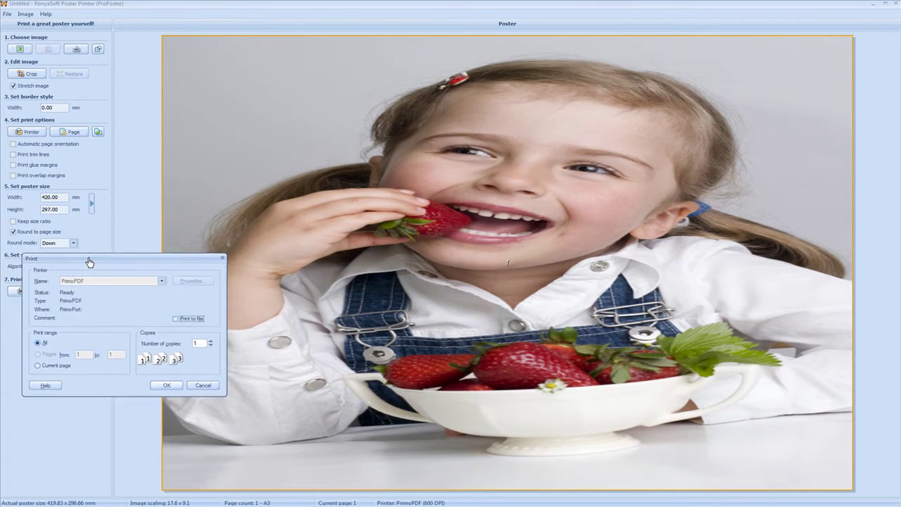